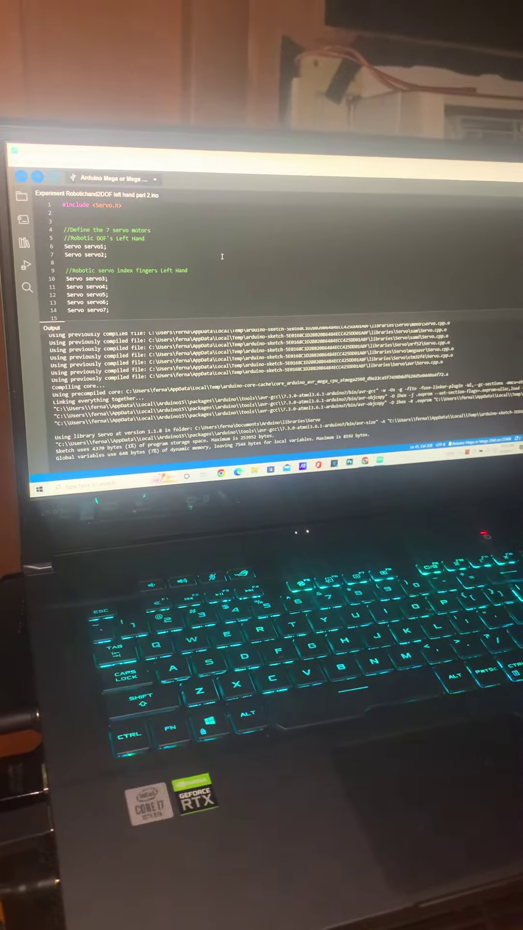
pyautogui.scroll(-2, 221, 254)
pyautogui.scroll(-2, 220, 253)
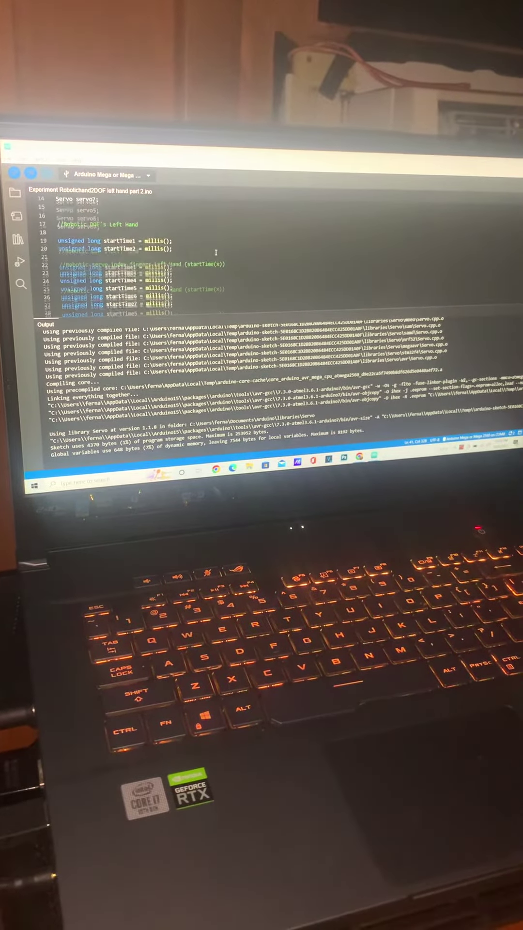
pyautogui.scroll(-3, 216, 255)
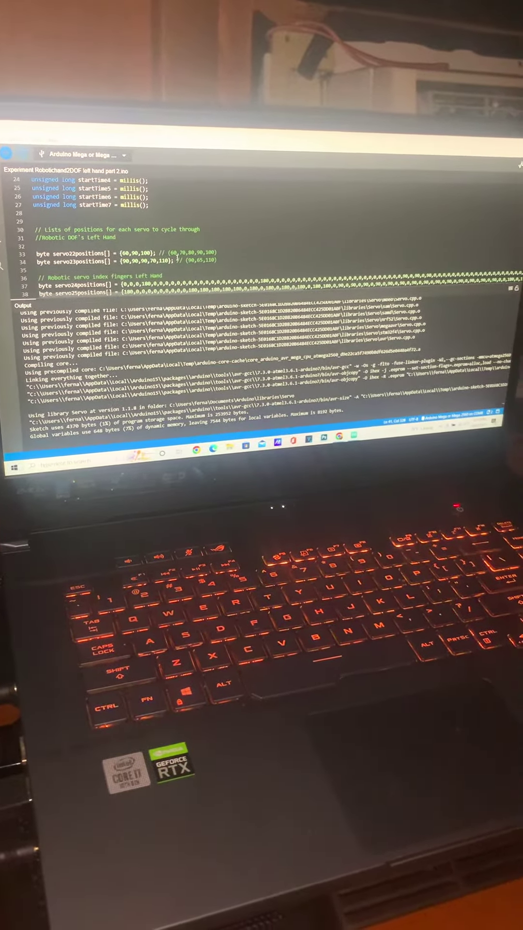
pyautogui.scroll(-2, 194, 238)
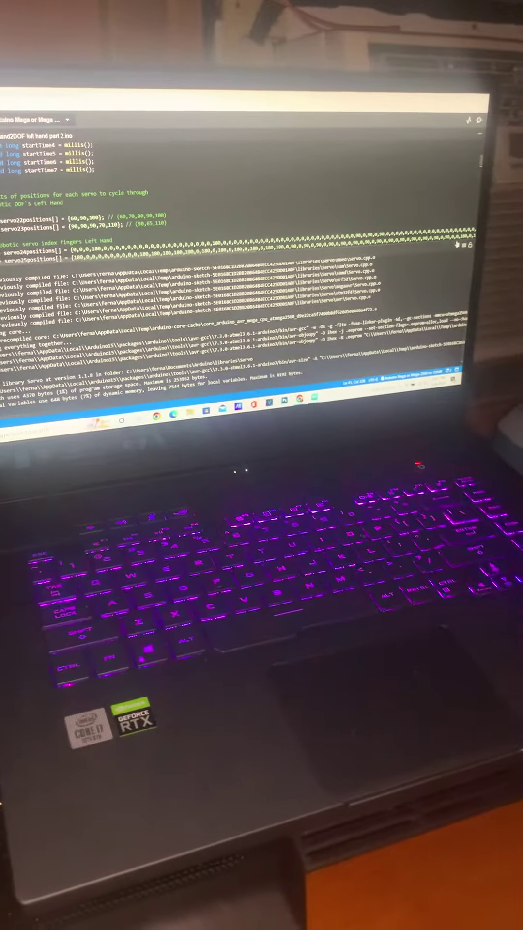
pyautogui.scroll(-3, 427, 252)
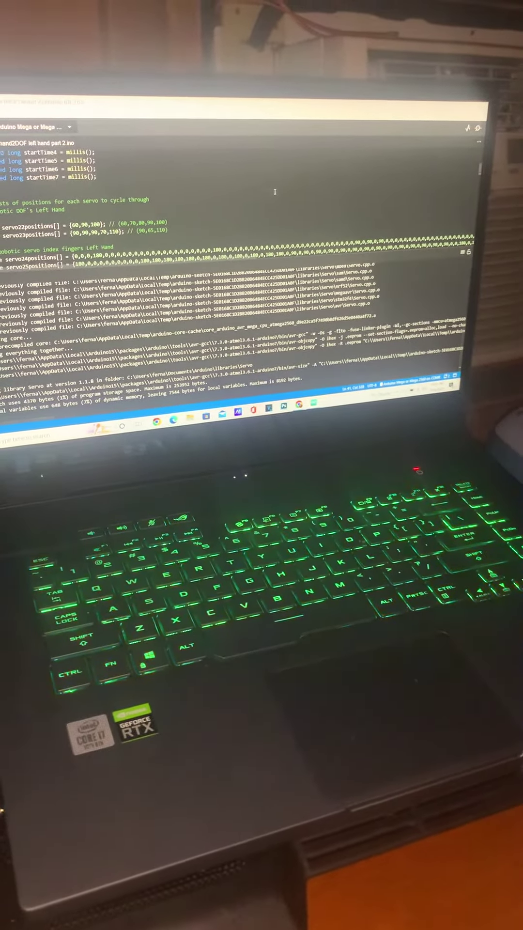
pyautogui.scroll(-1, 260, 227)
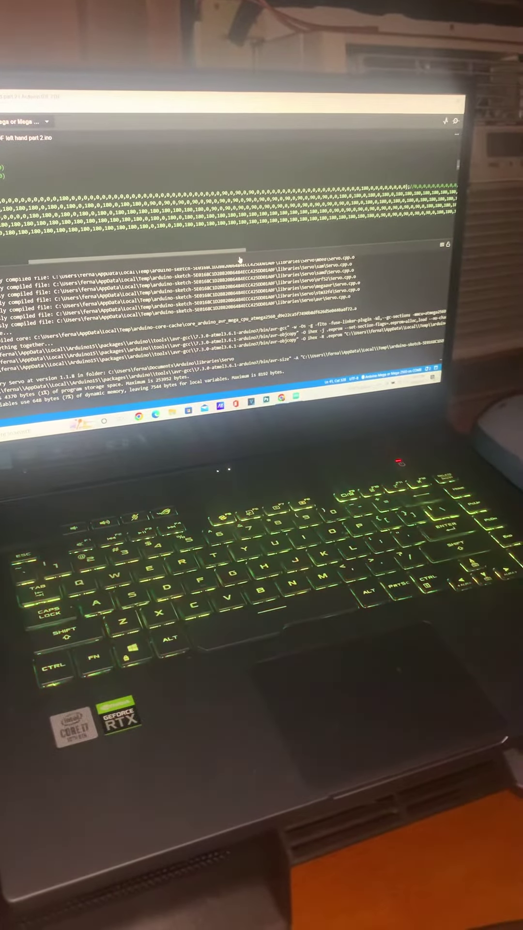
pyautogui.moveTo(240, 259); pyautogui.dragTo(301, 252)
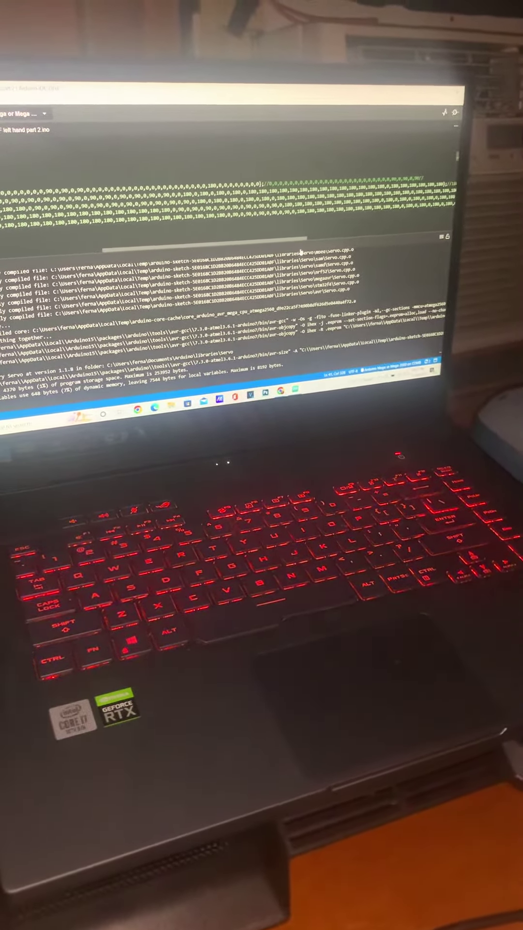
pyautogui.moveTo(363, 266); pyautogui.dragTo(387, 260)
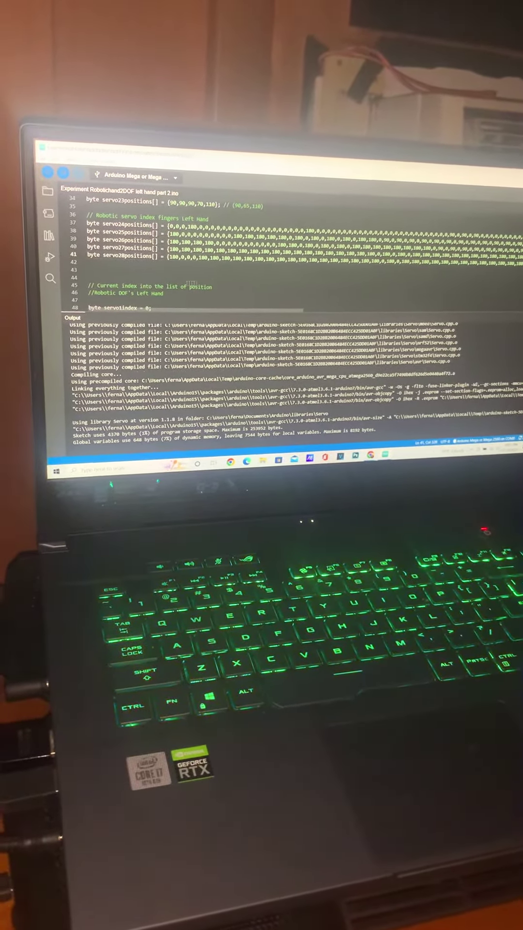
pyautogui.scroll(-3, 196, 280)
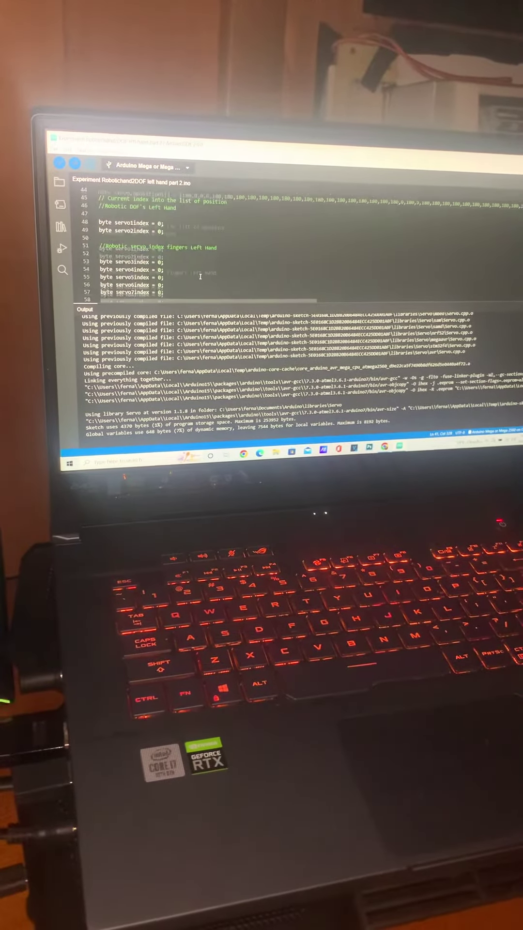
pyautogui.scroll(-2, 197, 273)
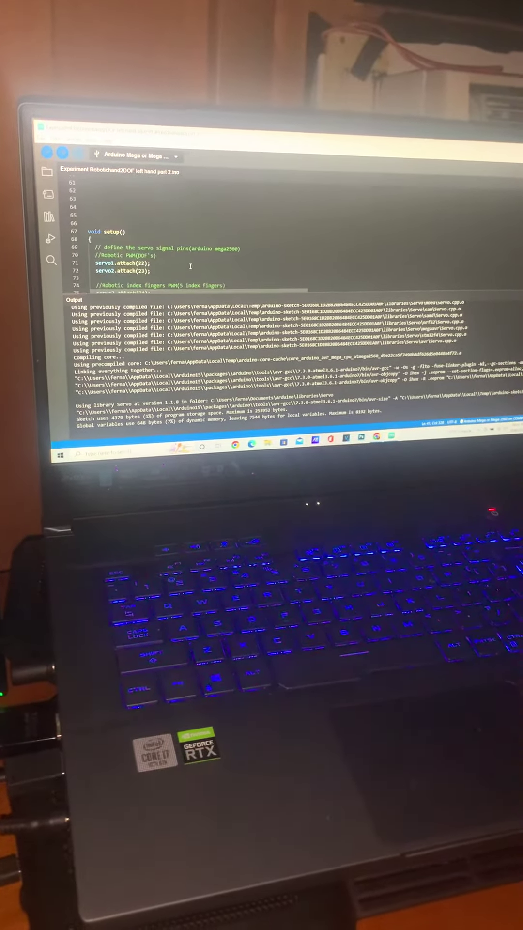
pyautogui.scroll(-2, 191, 267)
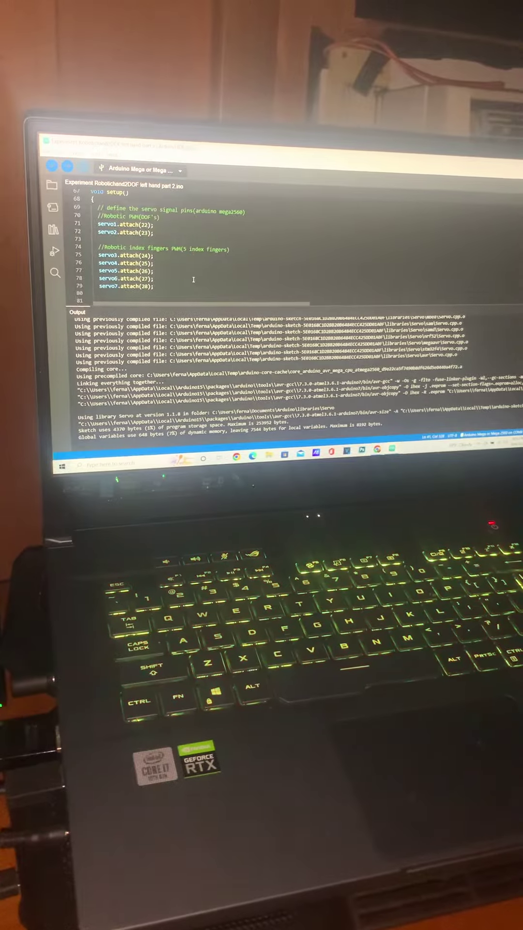